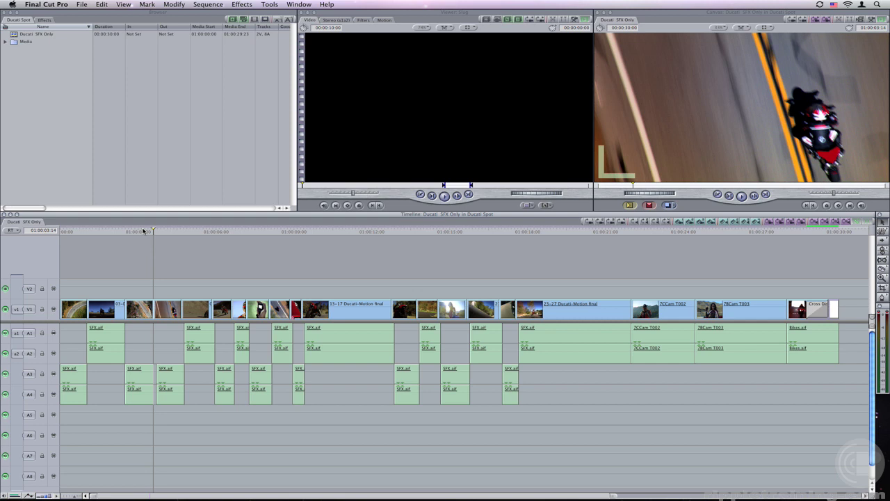
- Send the Ducati SFX Only sequence to a Soundtrack Pro multitrack project named 'Ducati Music Mix'
left_click_drag(153, 231, 553, 264)
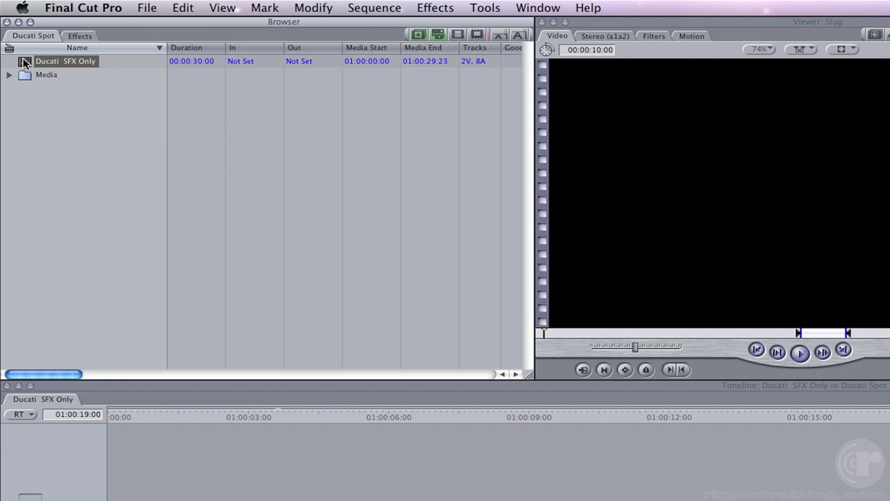
right_click(18, 49)
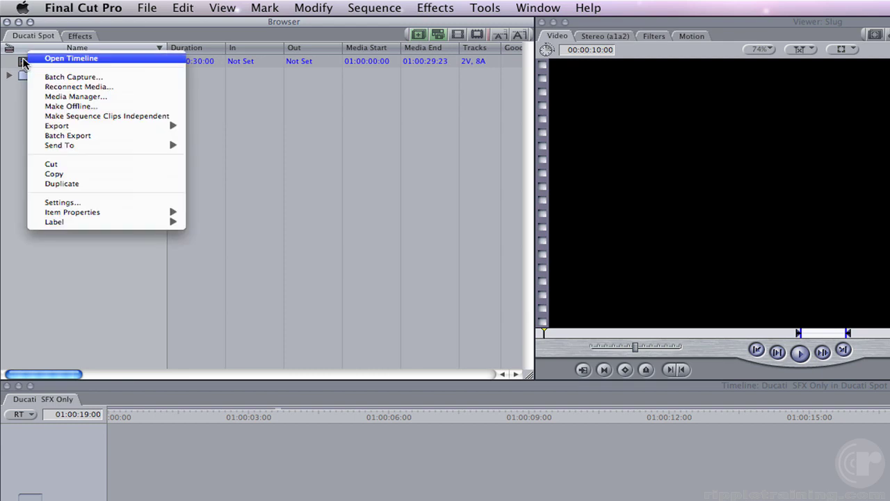
mouse_move(101, 143)
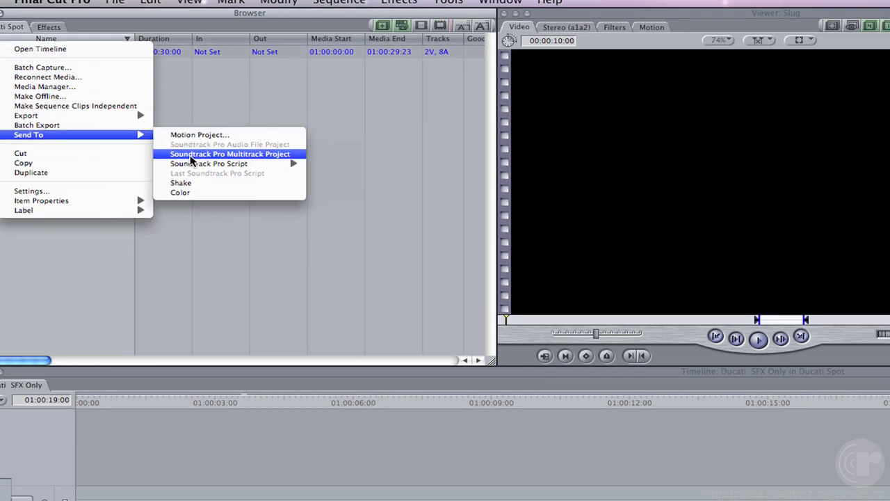
left_click(223, 167)
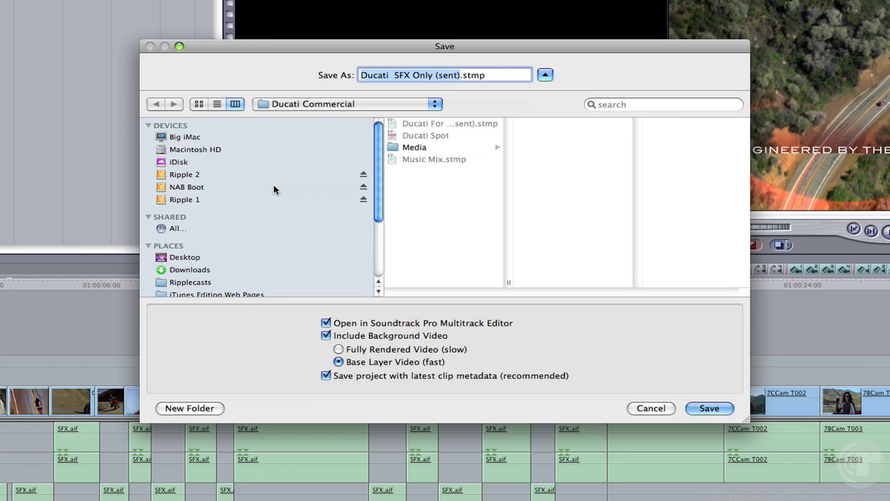
type("Duca")
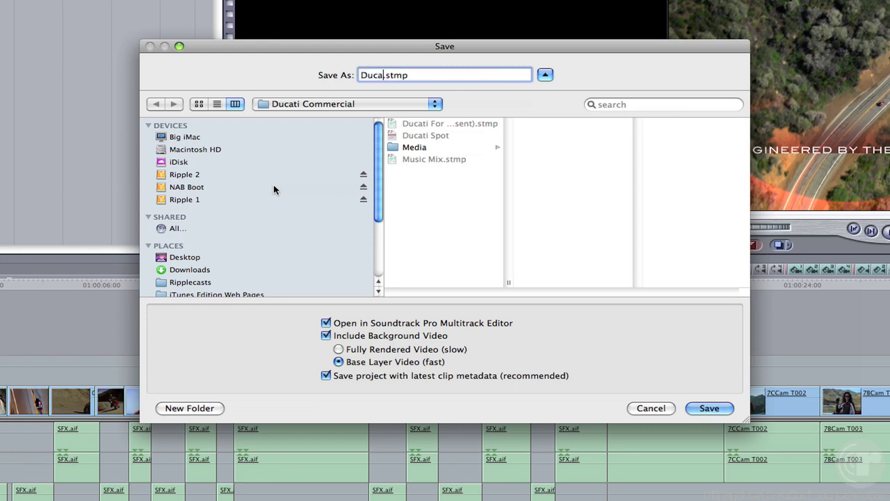
type("ti Music Mix")
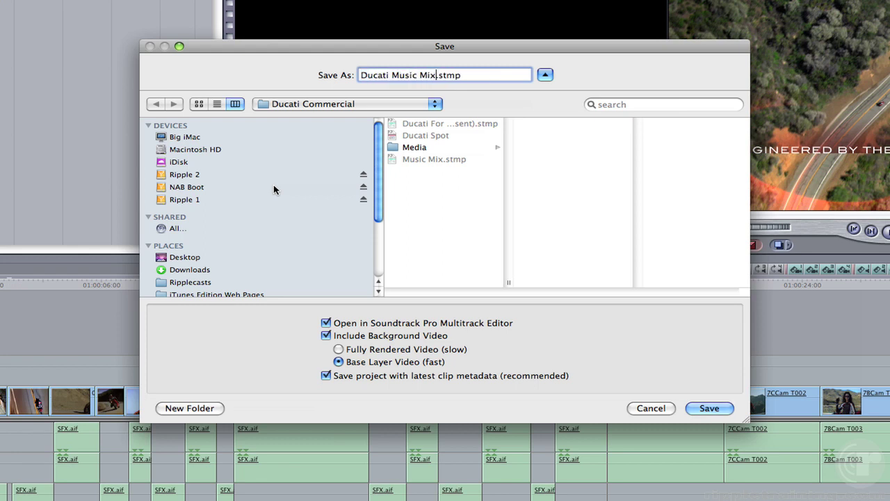
key("Return")
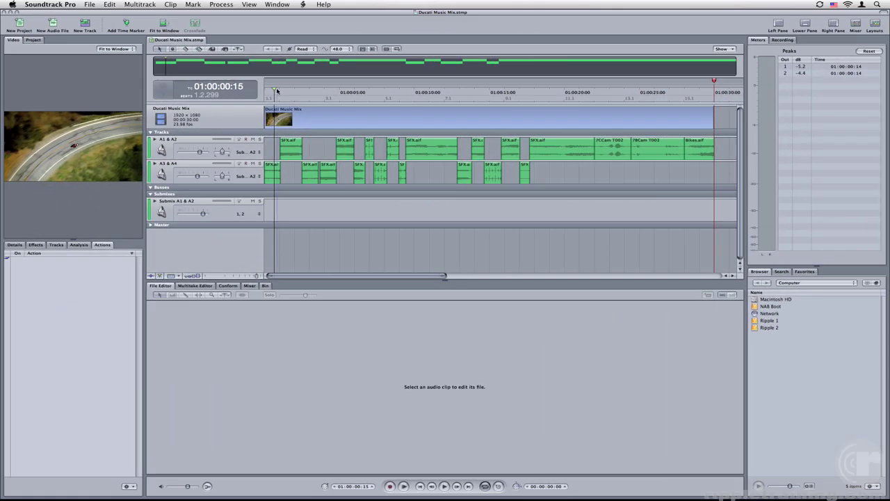
- Preview up to the red motorbike shot, then add an empty Track 5 below A3 & A4
left_click_drag(277, 90, 480, 91)
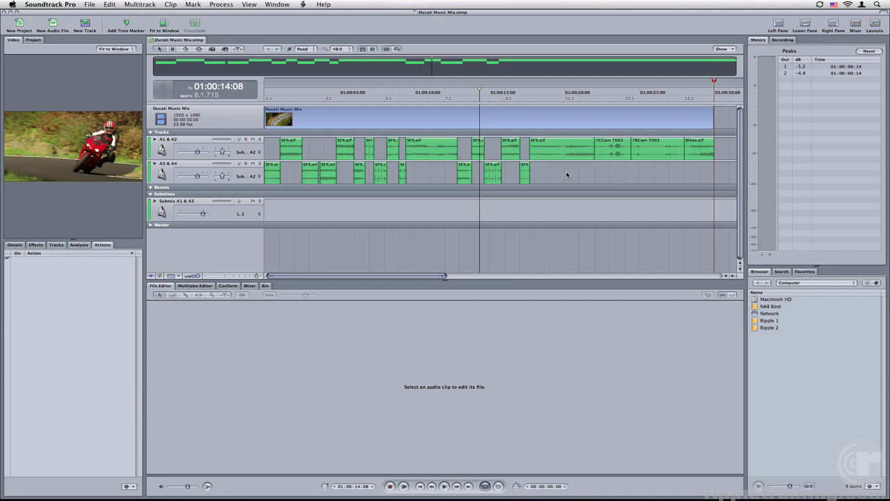
key("super+ctrl+t")
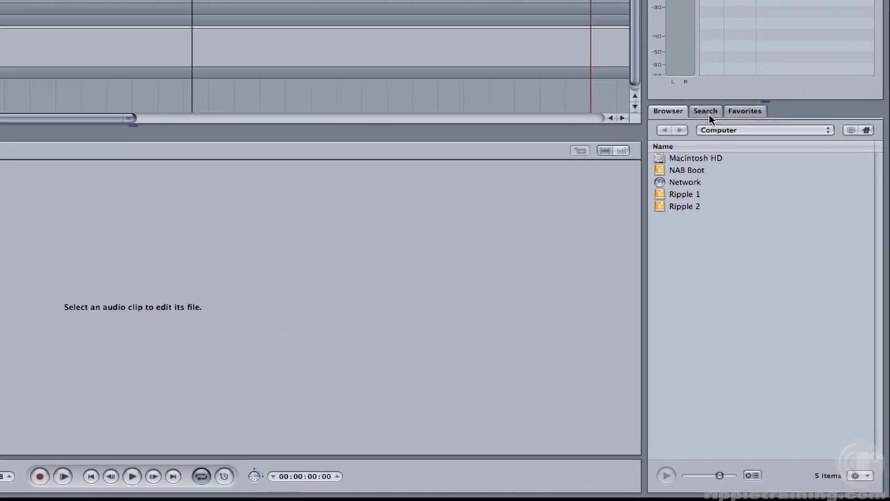
- Audition the 44th Street Long, Barbeque Blues Long, Big Band and Bossa Lounger Long loops in Search
left_click(782, 272)
scroll(715, 163, "down", 5)
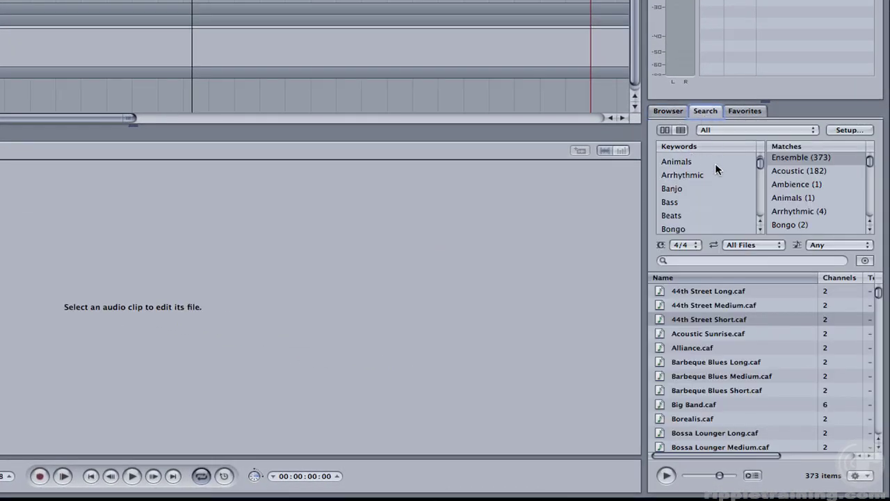
scroll(715, 162, "down", 8)
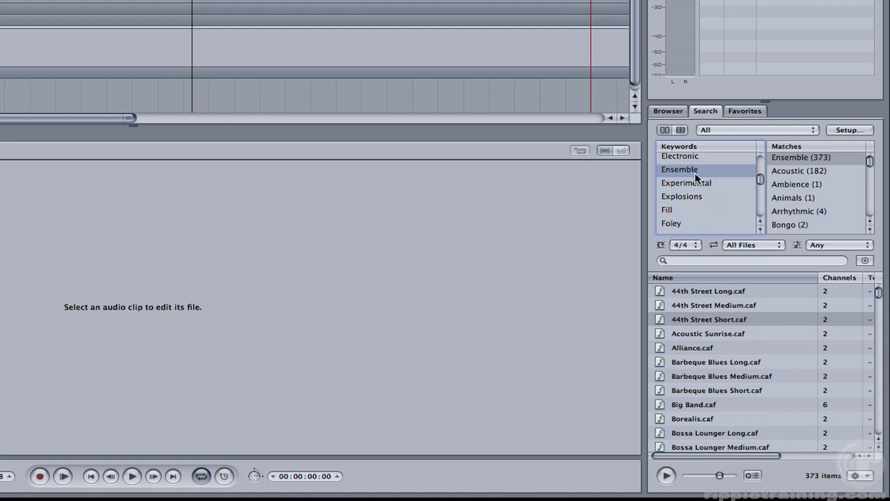
left_click(713, 293)
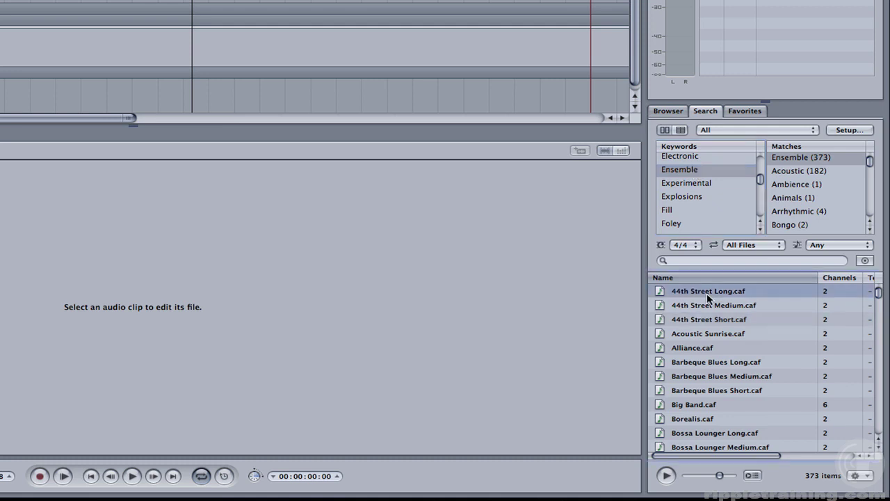
left_click(685, 362)
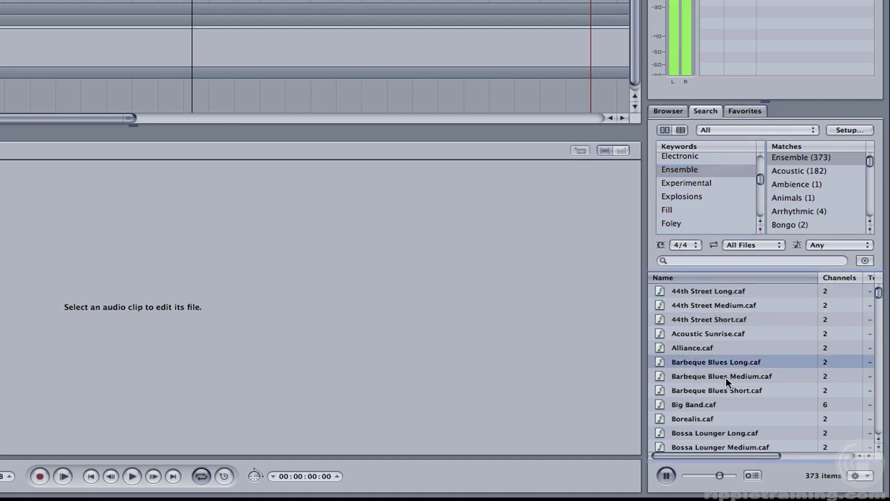
left_click(693, 407)
left_click(701, 433)
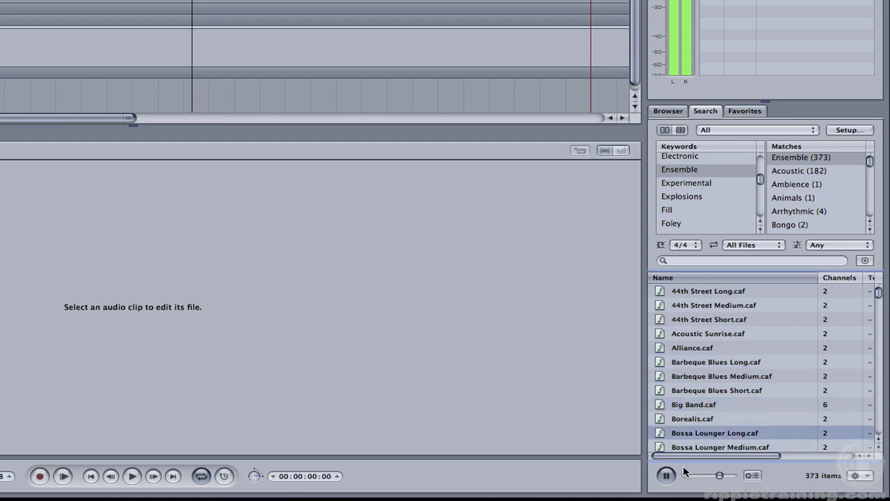
left_click(666, 476)
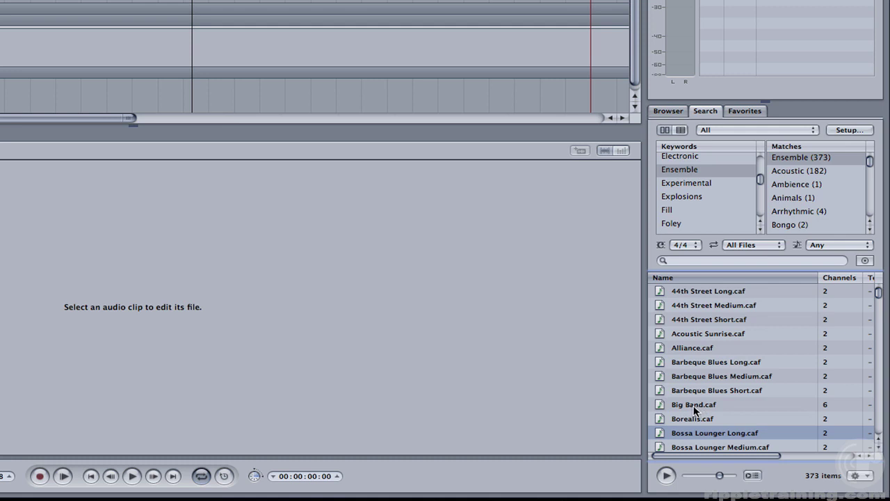
- Audition the Breakbeat Medium loop further down the Ensemble results, then stop it
scroll(693, 404, "down", 5)
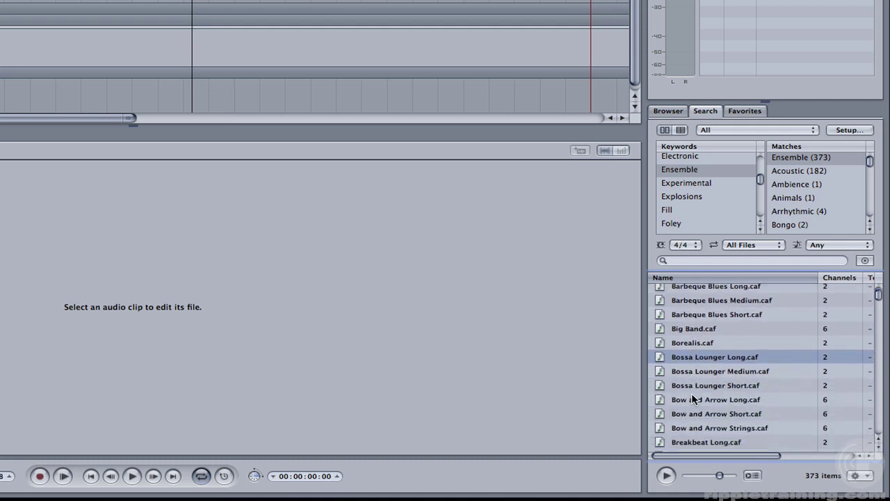
scroll(692, 393, "down", 2)
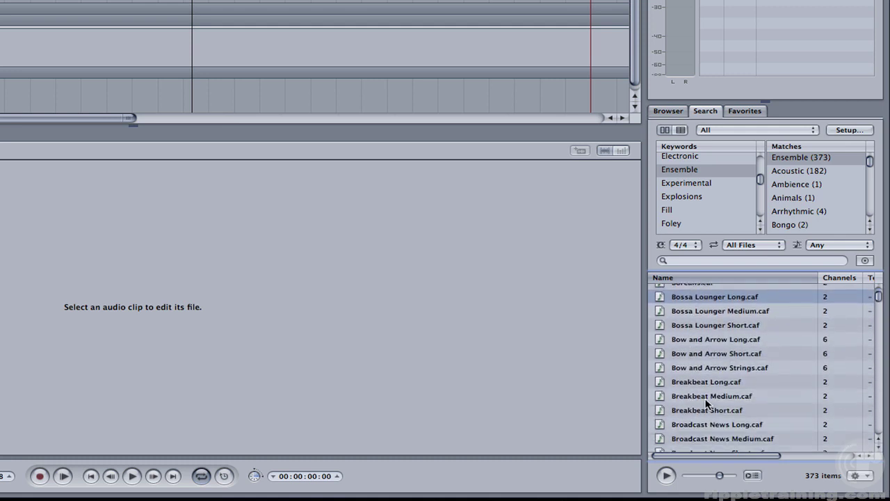
left_click(685, 398)
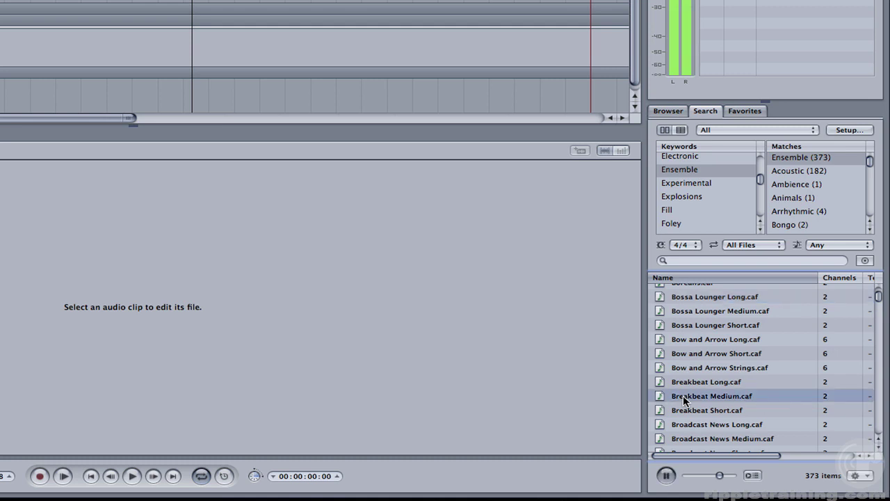
left_click(666, 475)
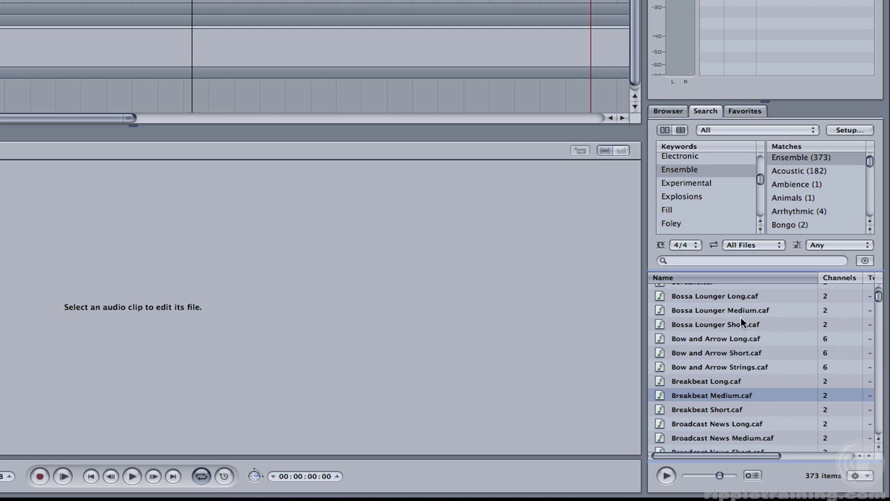
scroll(743, 322, "down", 1)
scroll(743, 321, "down", 2)
scroll(743, 321, "down", 4)
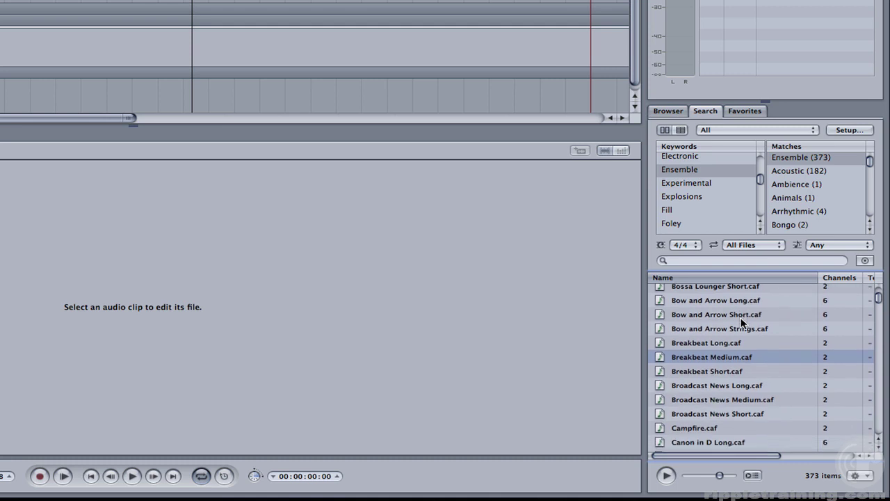
- Search loops for 'medium', preview Breakbeat Medium.caf, and view its details (21.91 s, 44,100, stereo)
left_click(685, 261)
type("medium")
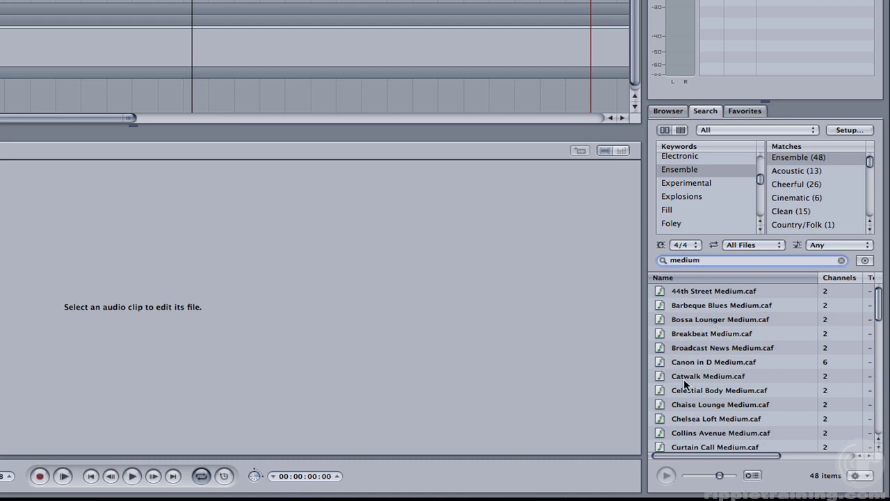
left_click(693, 335)
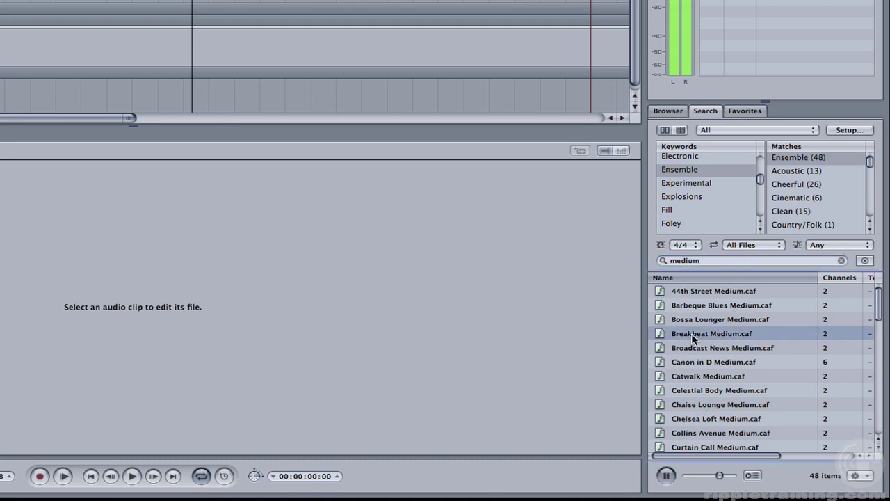
left_click(664, 476)
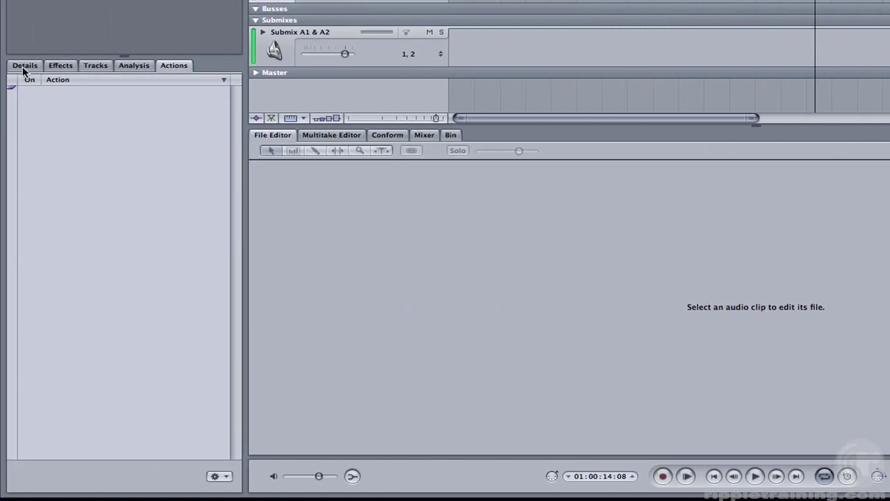
left_click(24, 66)
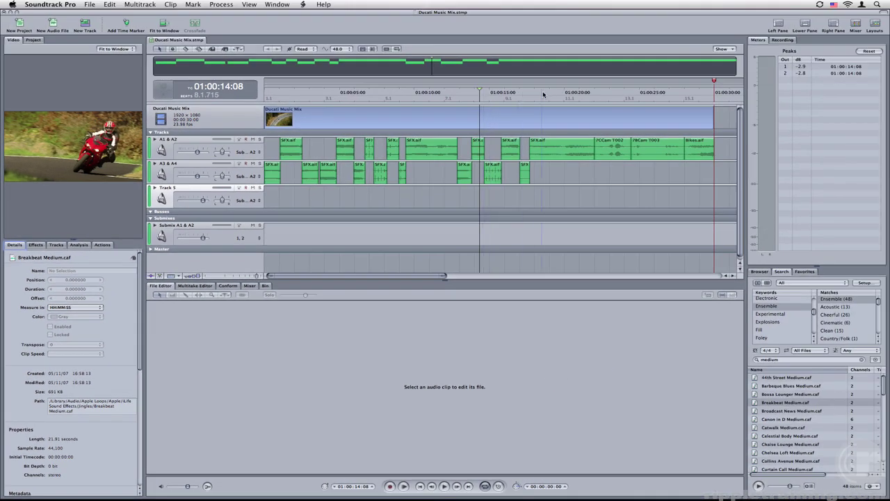
left_click(555, 96)
key("space")
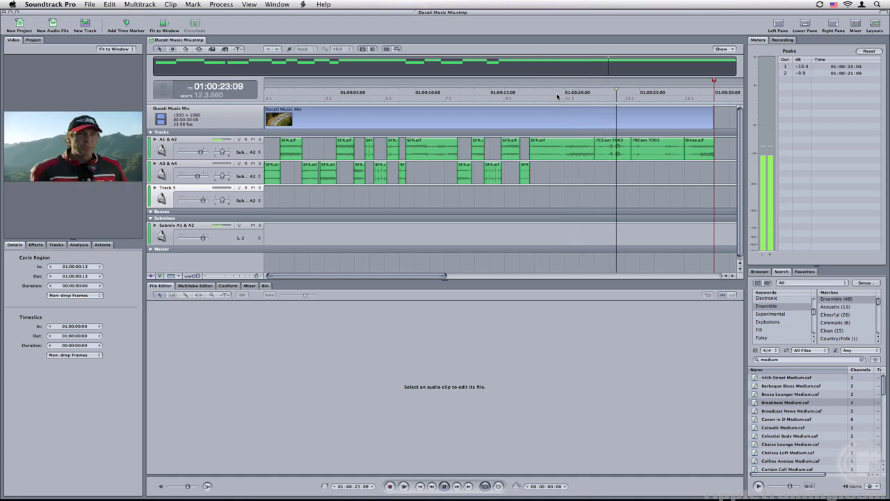
key("space")
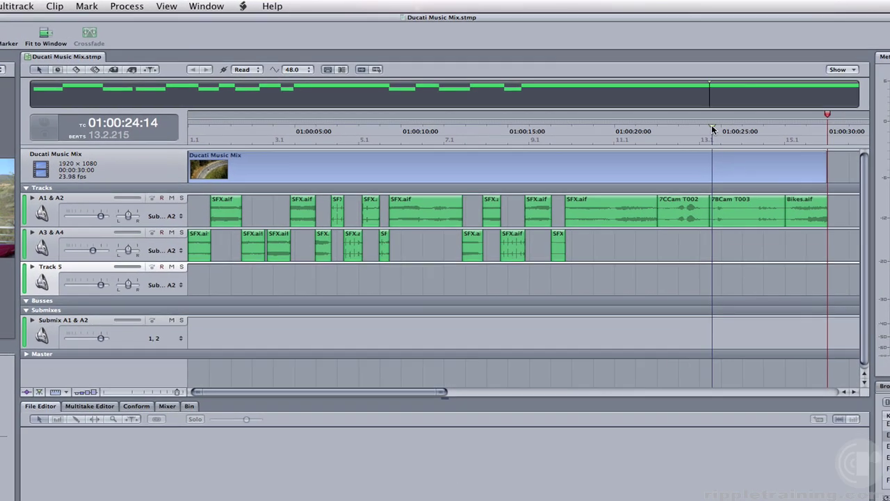
key("j")
left_click_drag(694, 134, 682, 137)
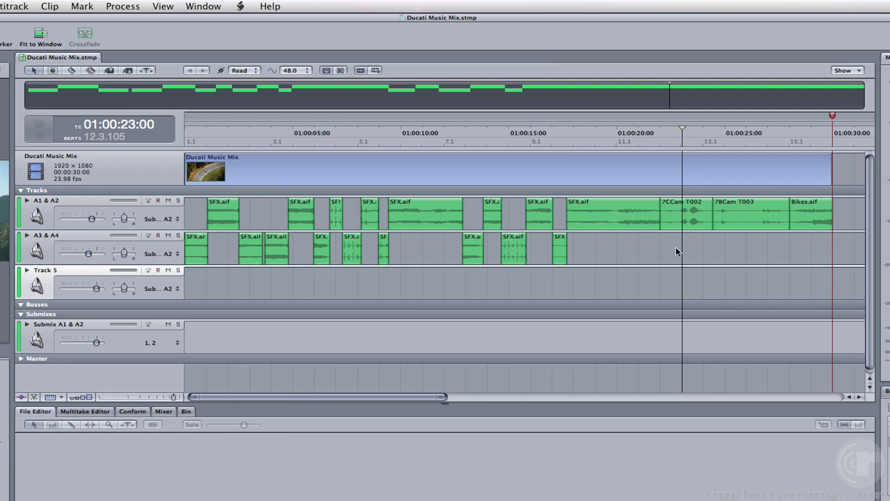
- Spot Breakbeat Medium.caf onto Track 5 at the playhead from the start of the mix
key("j")
key("j")
key("j")
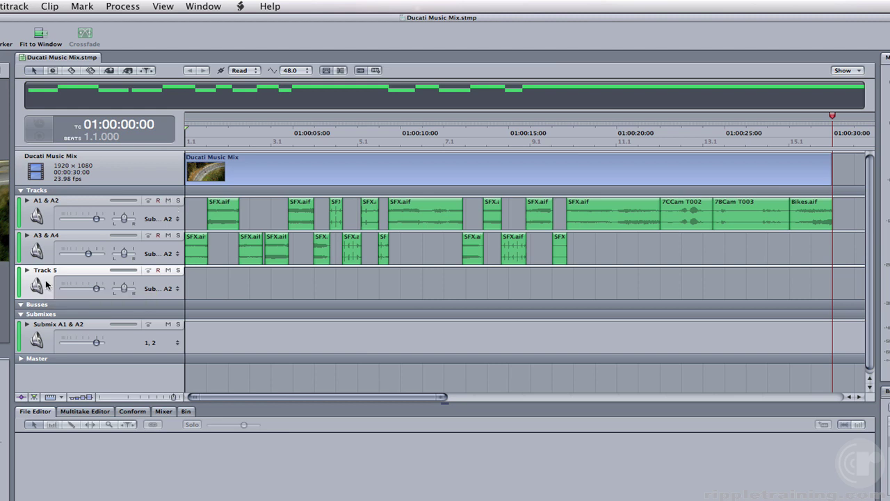
key("Up")
key("Up")
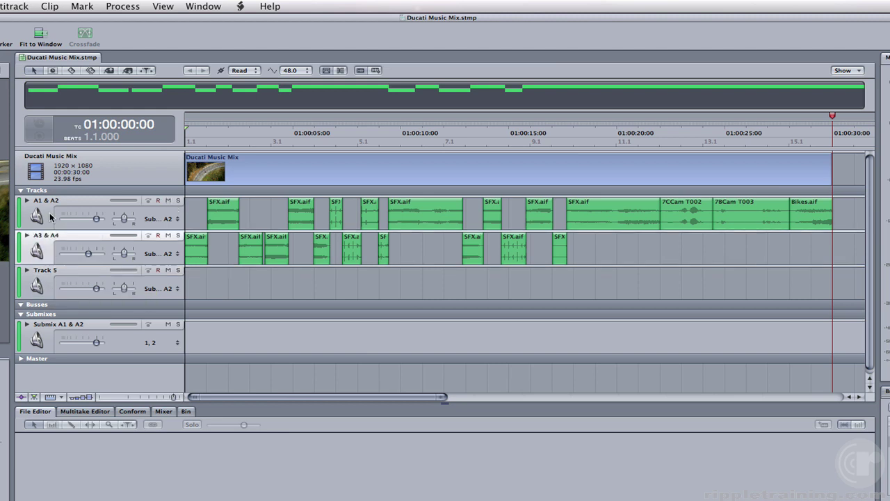
left_click(47, 284)
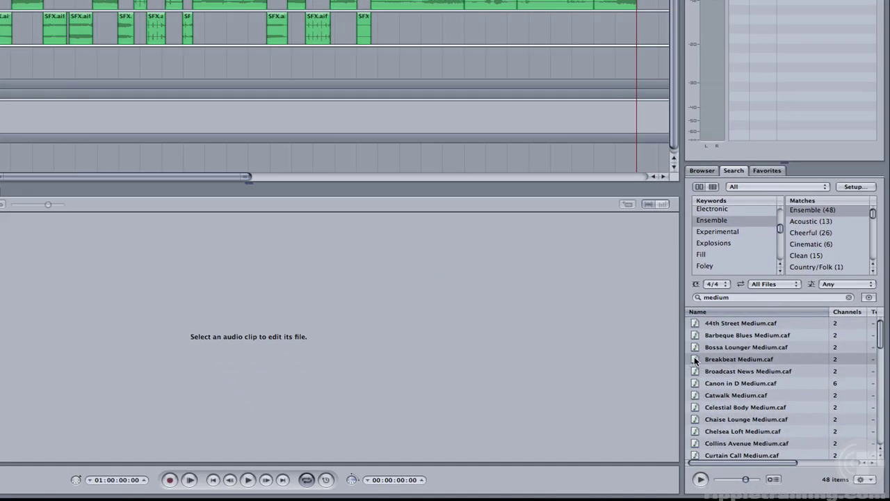
right_click(703, 369)
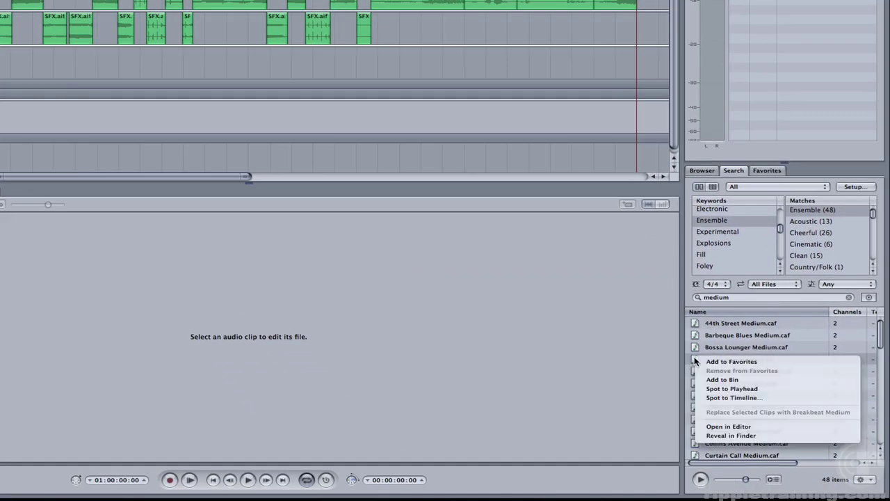
left_click(707, 390)
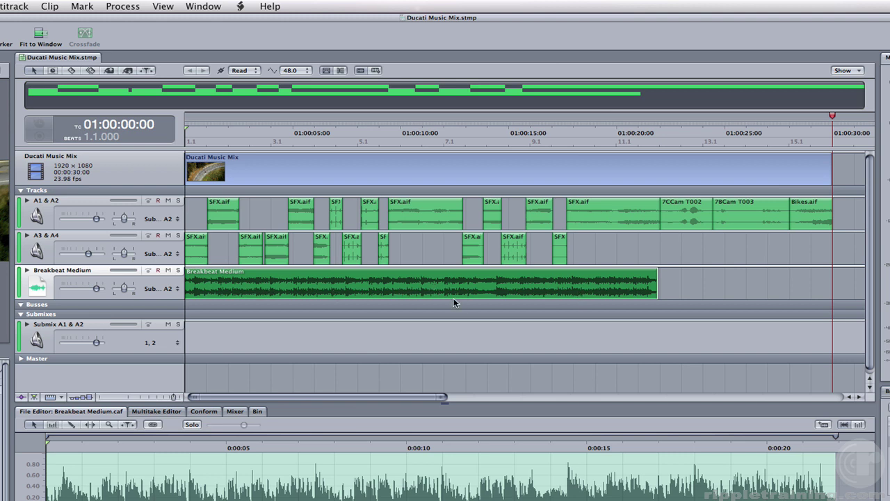
- Play from about 01:00:20 to hear where the music ends
left_click(637, 138)
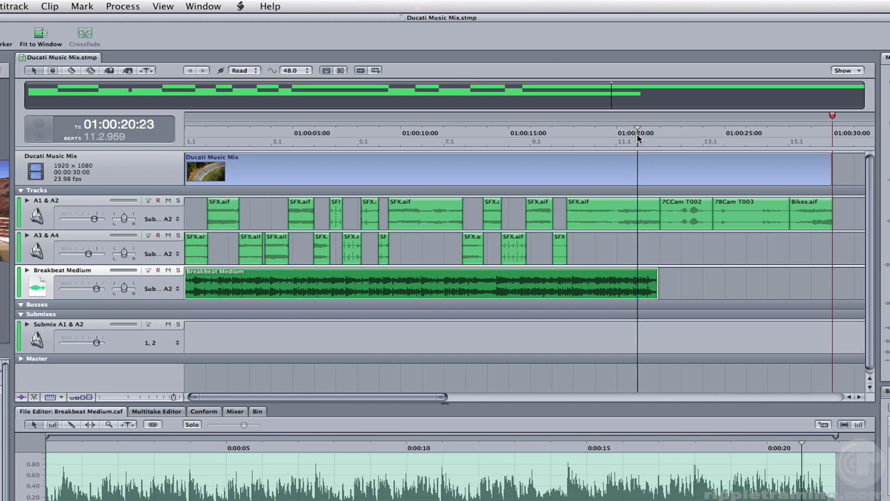
key("space")
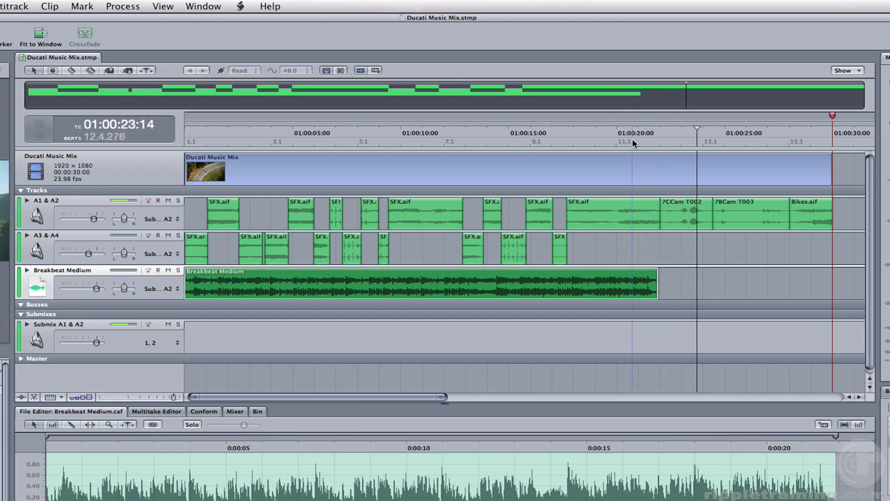
key("space")
left_click_drag(711, 135, 680, 145)
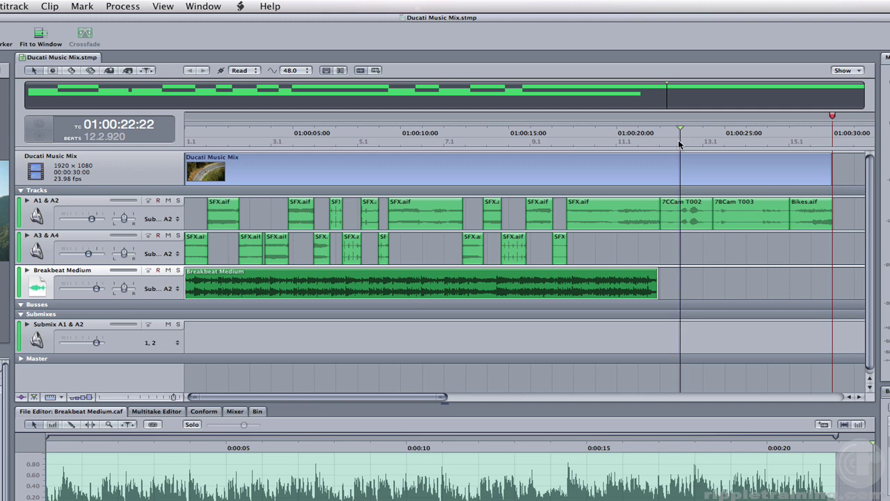
- Time-stretch the Breakbeat Medium clip to 23 seconds
left_click(558, 285)
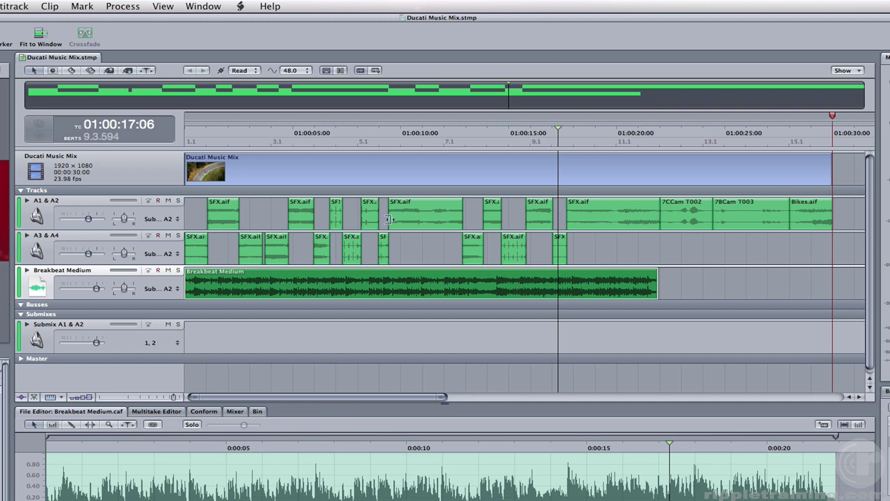
left_click(120, 7)
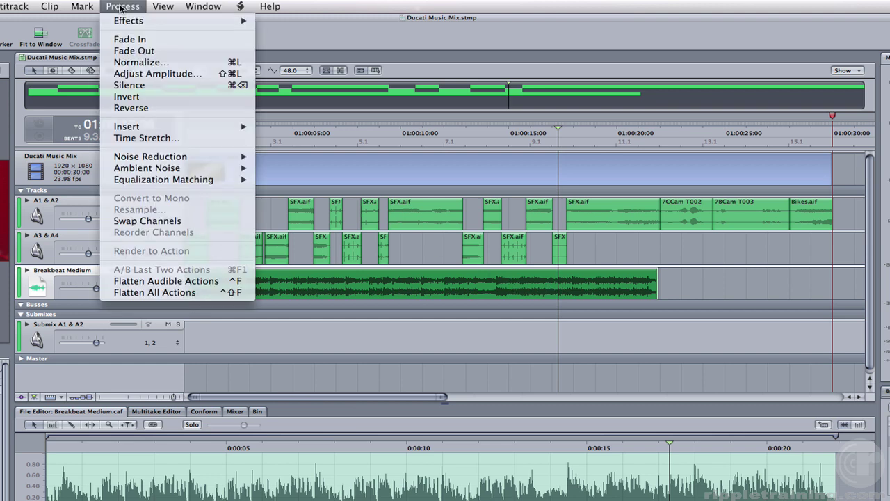
left_click(122, 137)
left_click(528, 188)
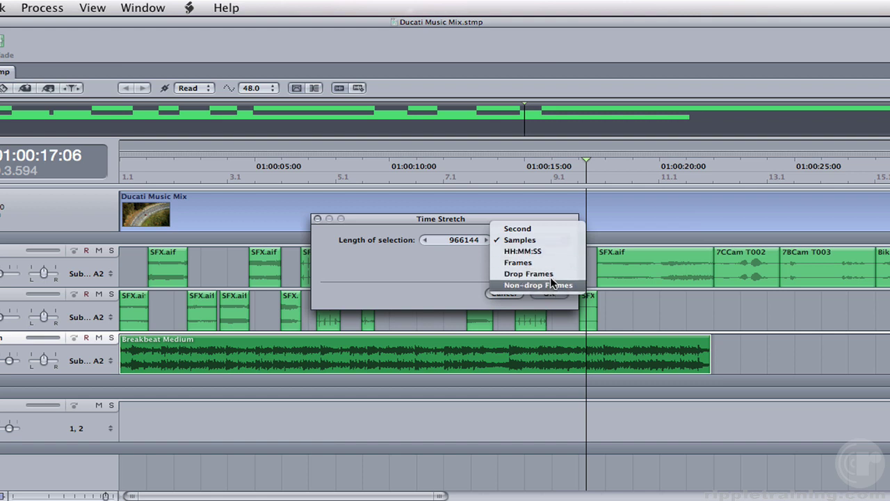
left_click(553, 222)
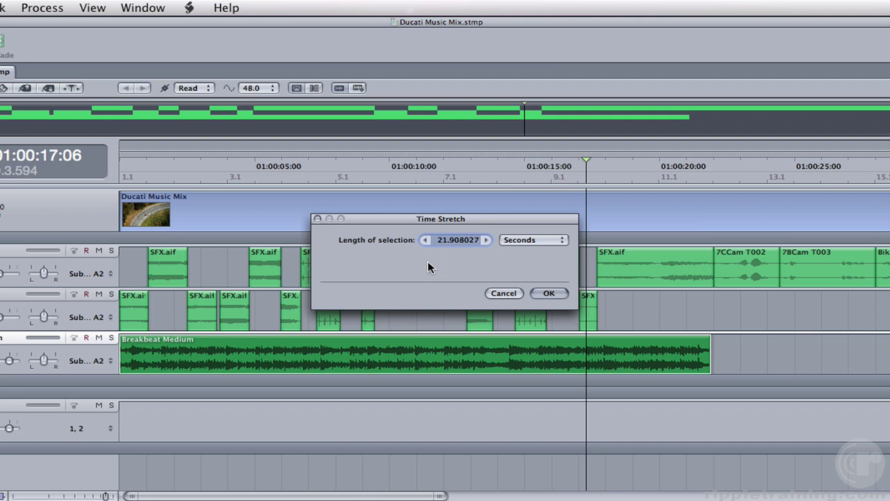
type("23")
left_click(549, 293)
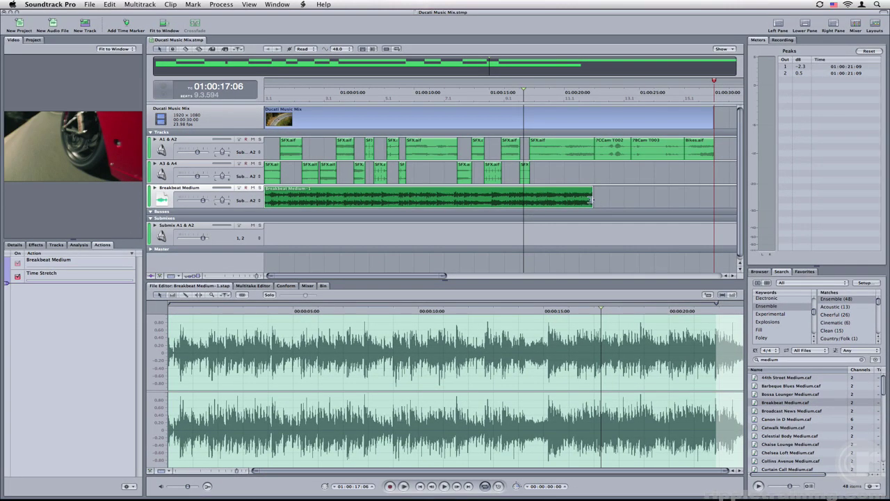
- Extend the clip's end to its stretched length and play from 01:00:18:04 to check it
left_click_drag(592, 199, 611, 201)
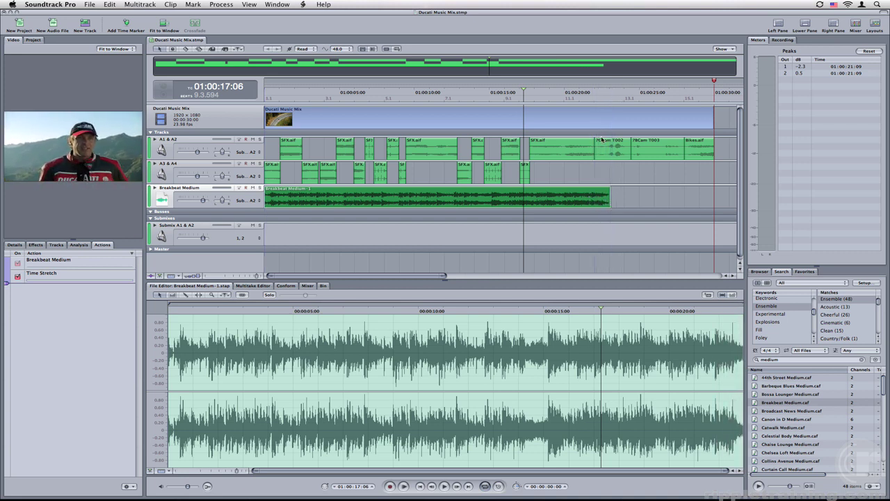
left_click(537, 91)
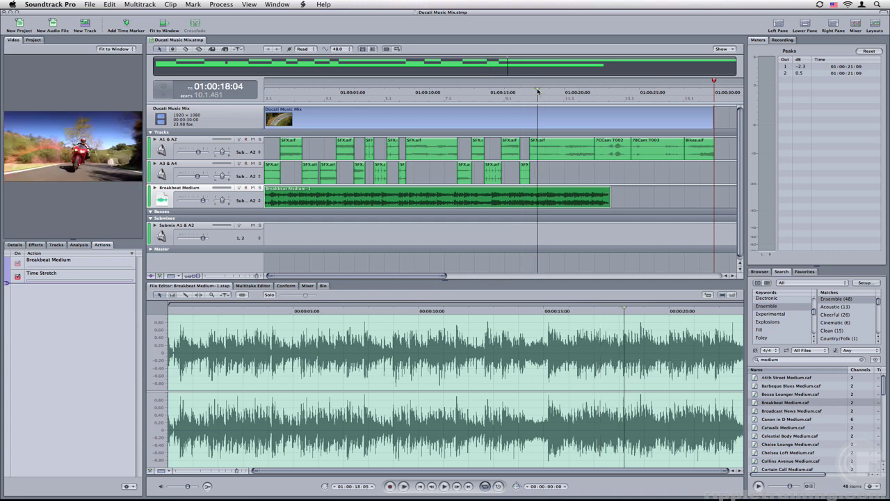
key("space")
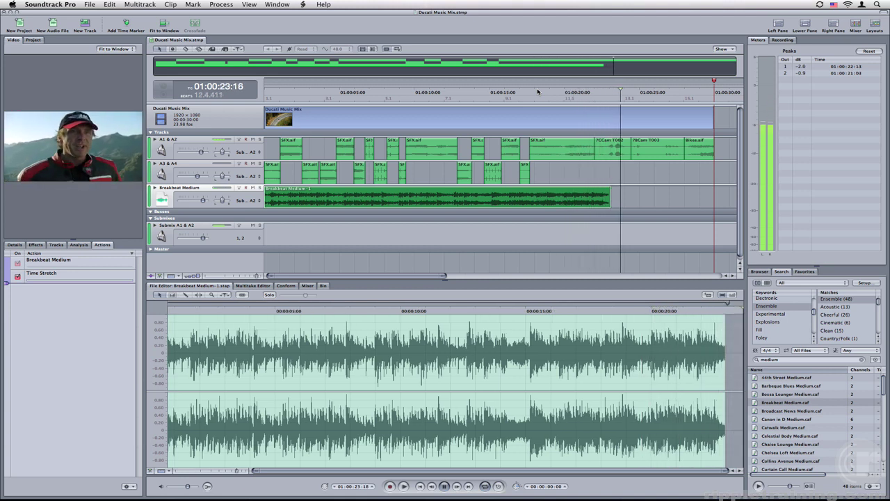
key("space")
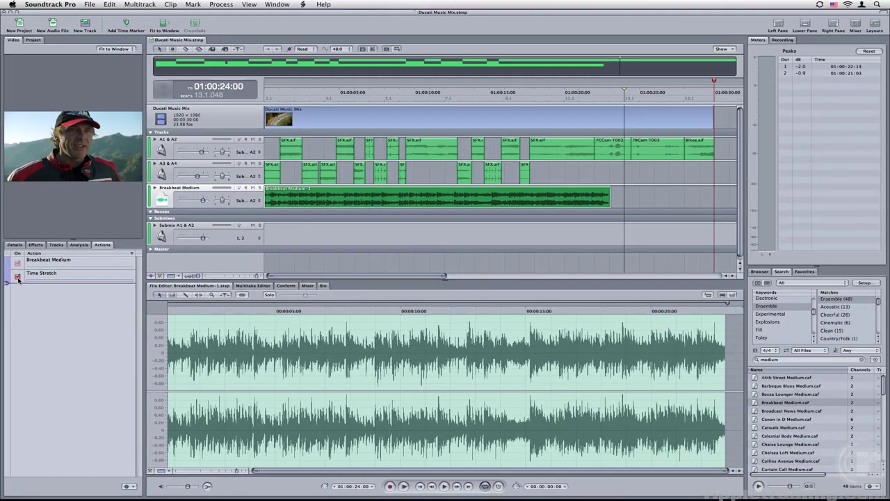
- Compare the music with Time Stretch disabled and re-enabled, playing from about 01:00:19
left_click(18, 278)
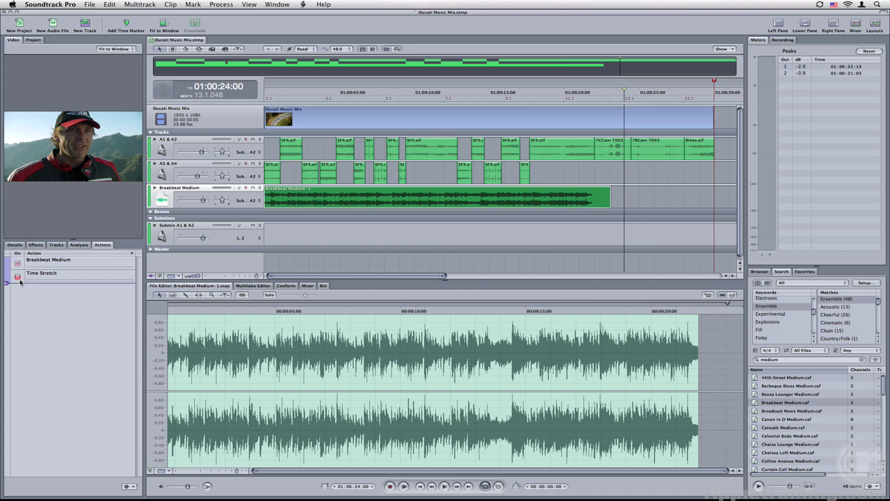
left_click(544, 97)
key("space")
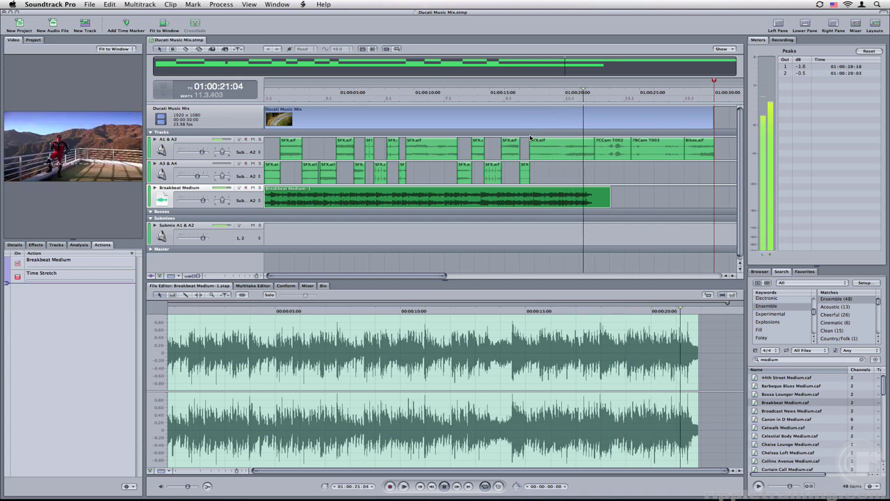
key("space")
left_click(18, 277)
key("space")
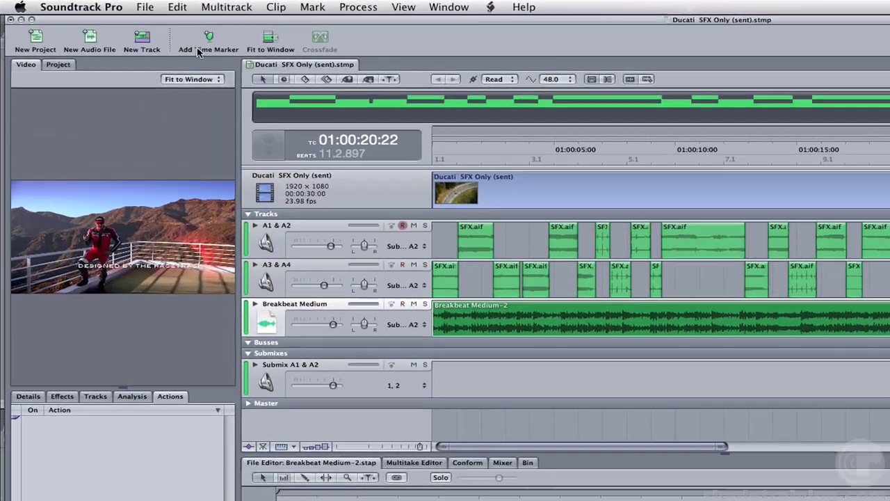
- Export the Master Mix as an AIFF named 'Final Music Mix', sent to a Final Cut Pro sequence
left_click(90, 4)
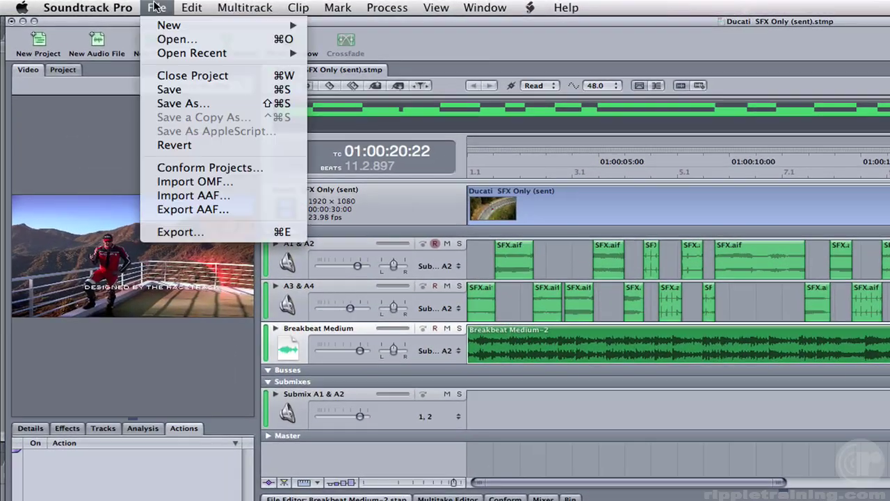
left_click(179, 234)
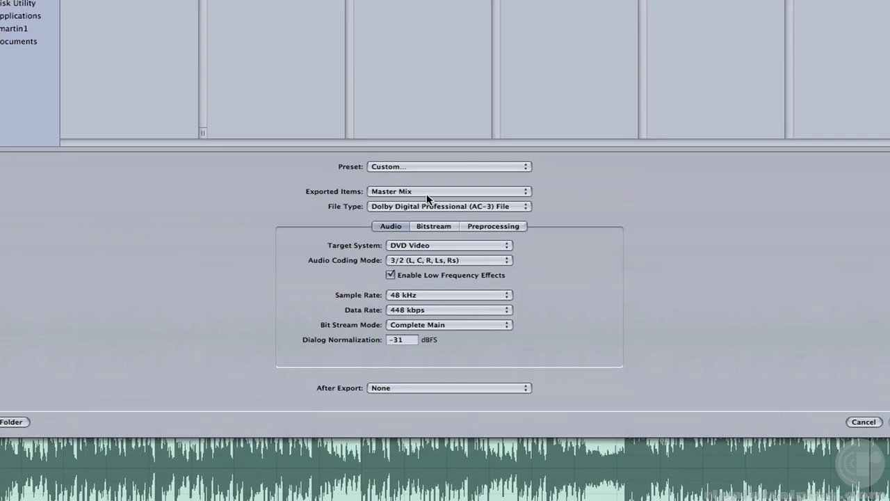
left_click(428, 197)
left_click(433, 197)
left_click(423, 206)
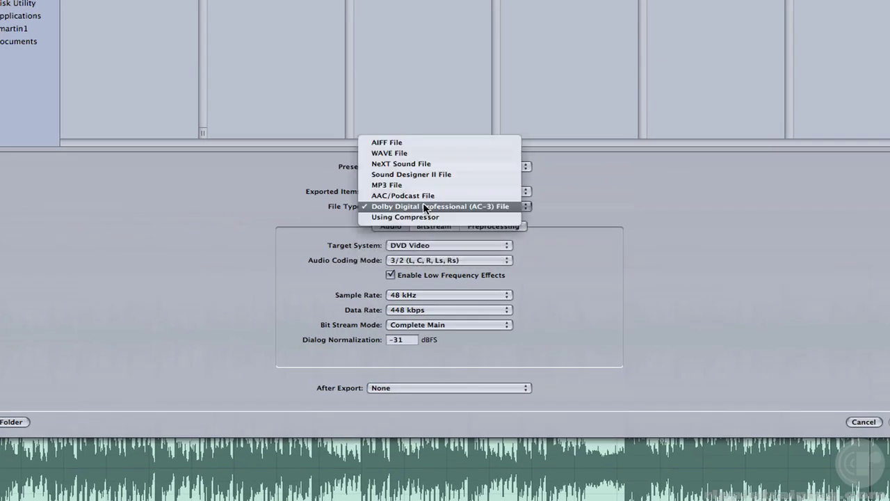
left_click(416, 143)
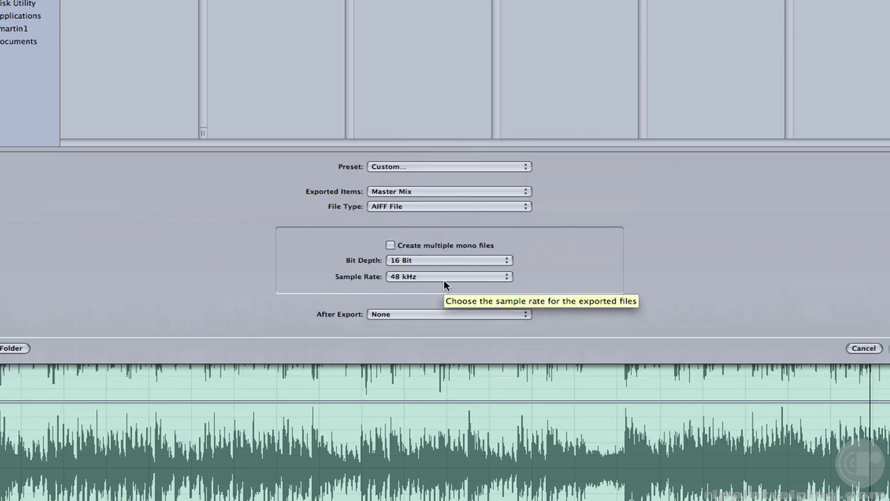
left_click(436, 316)
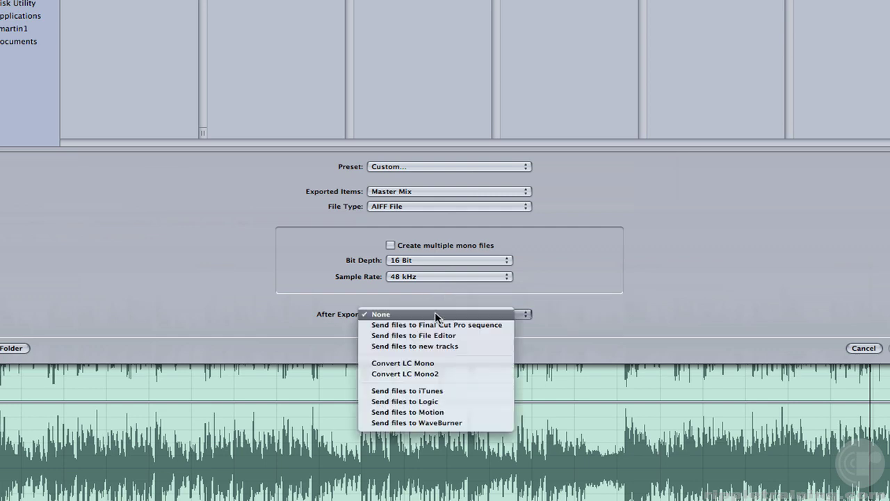
left_click(471, 326)
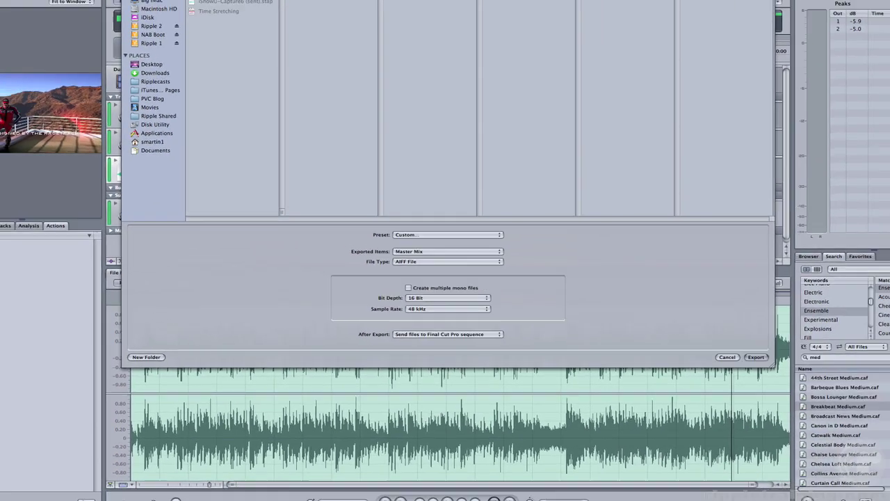
type("Final Mi")
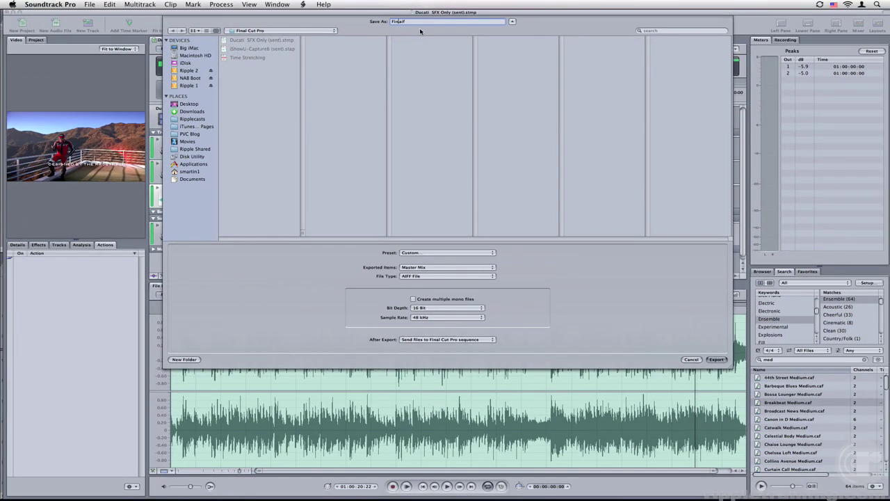
type("sic Mix")
left_click(708, 358)
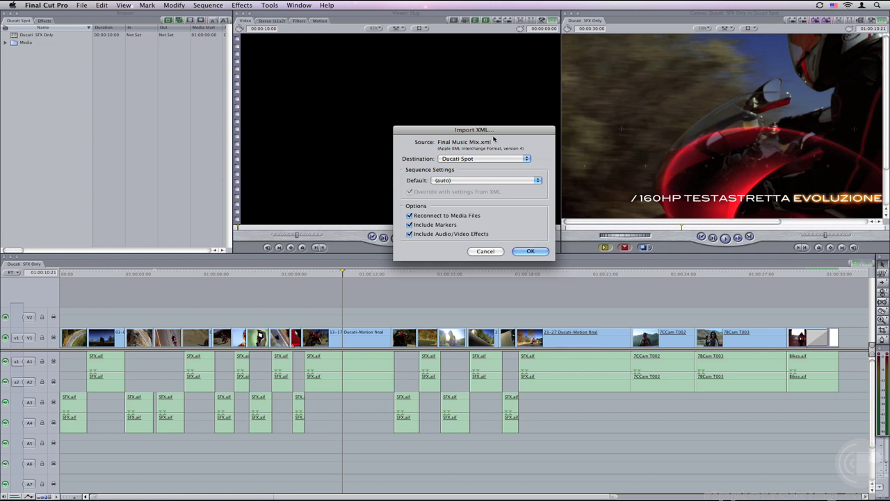
- Import the exported mix's XML into the Ducati Spot project
left_click(492, 160)
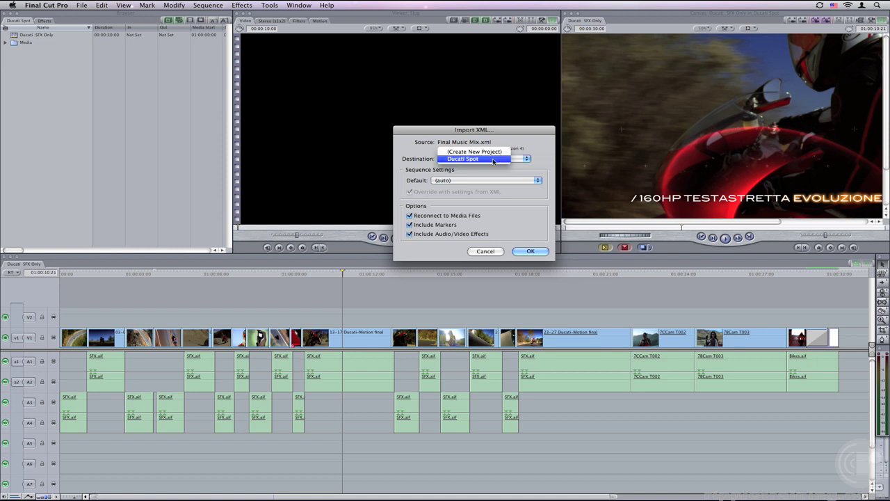
left_click(494, 159)
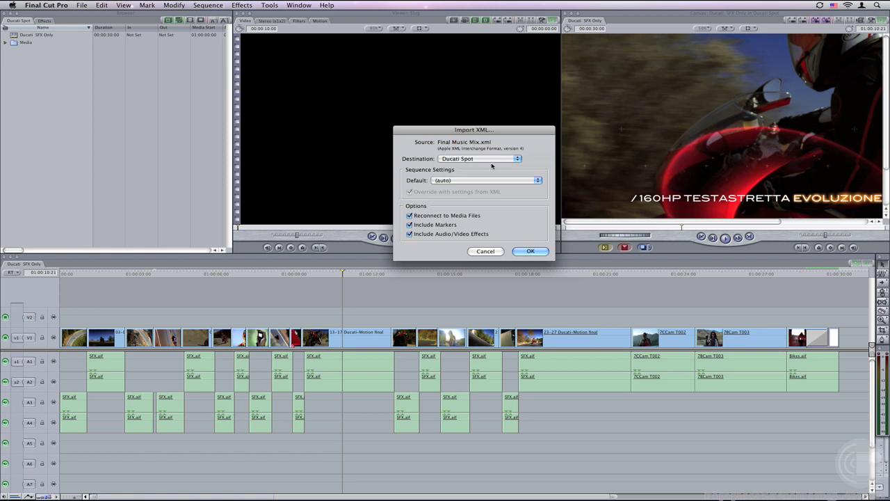
left_click(531, 252)
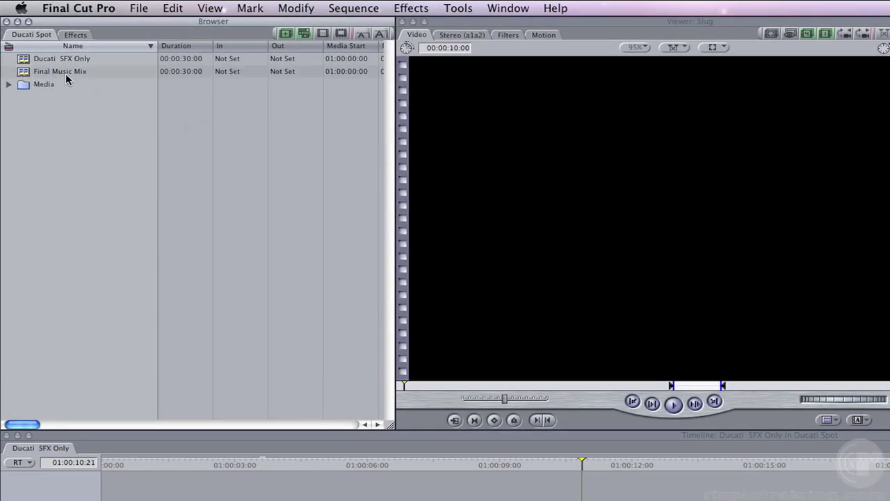
- Open the Final Music Mix sequence and play it from about 01:00:20:14 with the new music
double_click(34, 72)
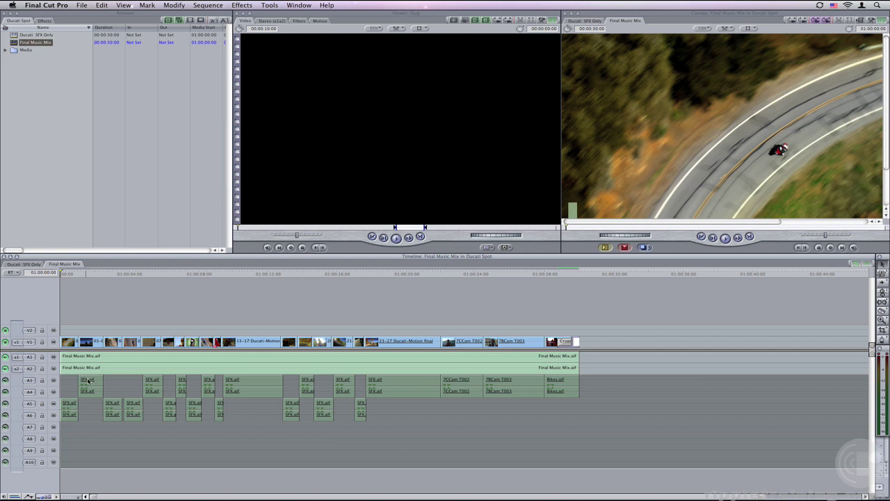
left_click(416, 274)
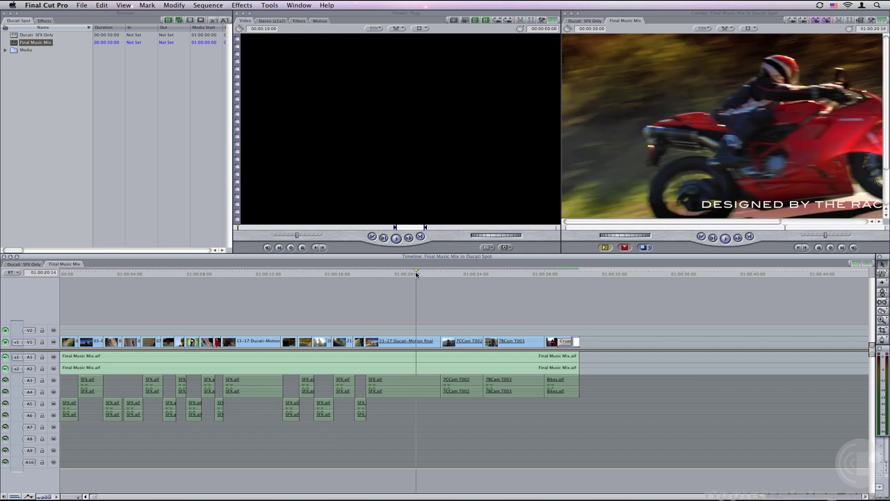
key("space")
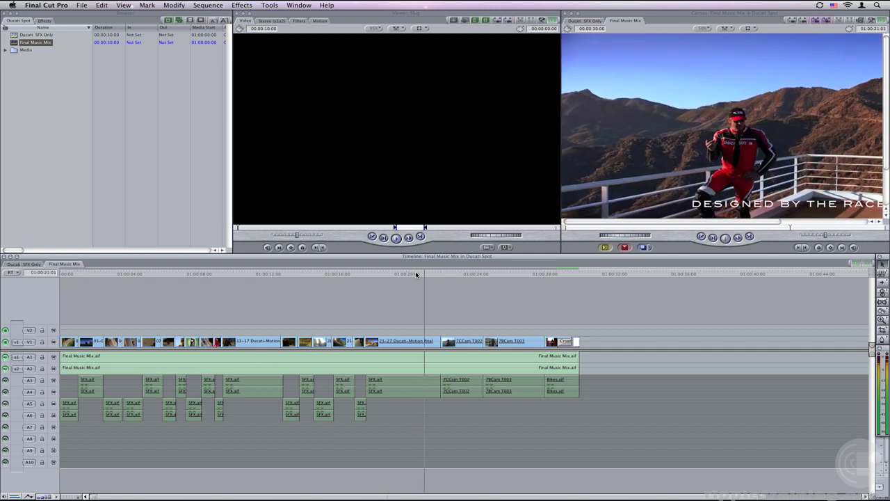